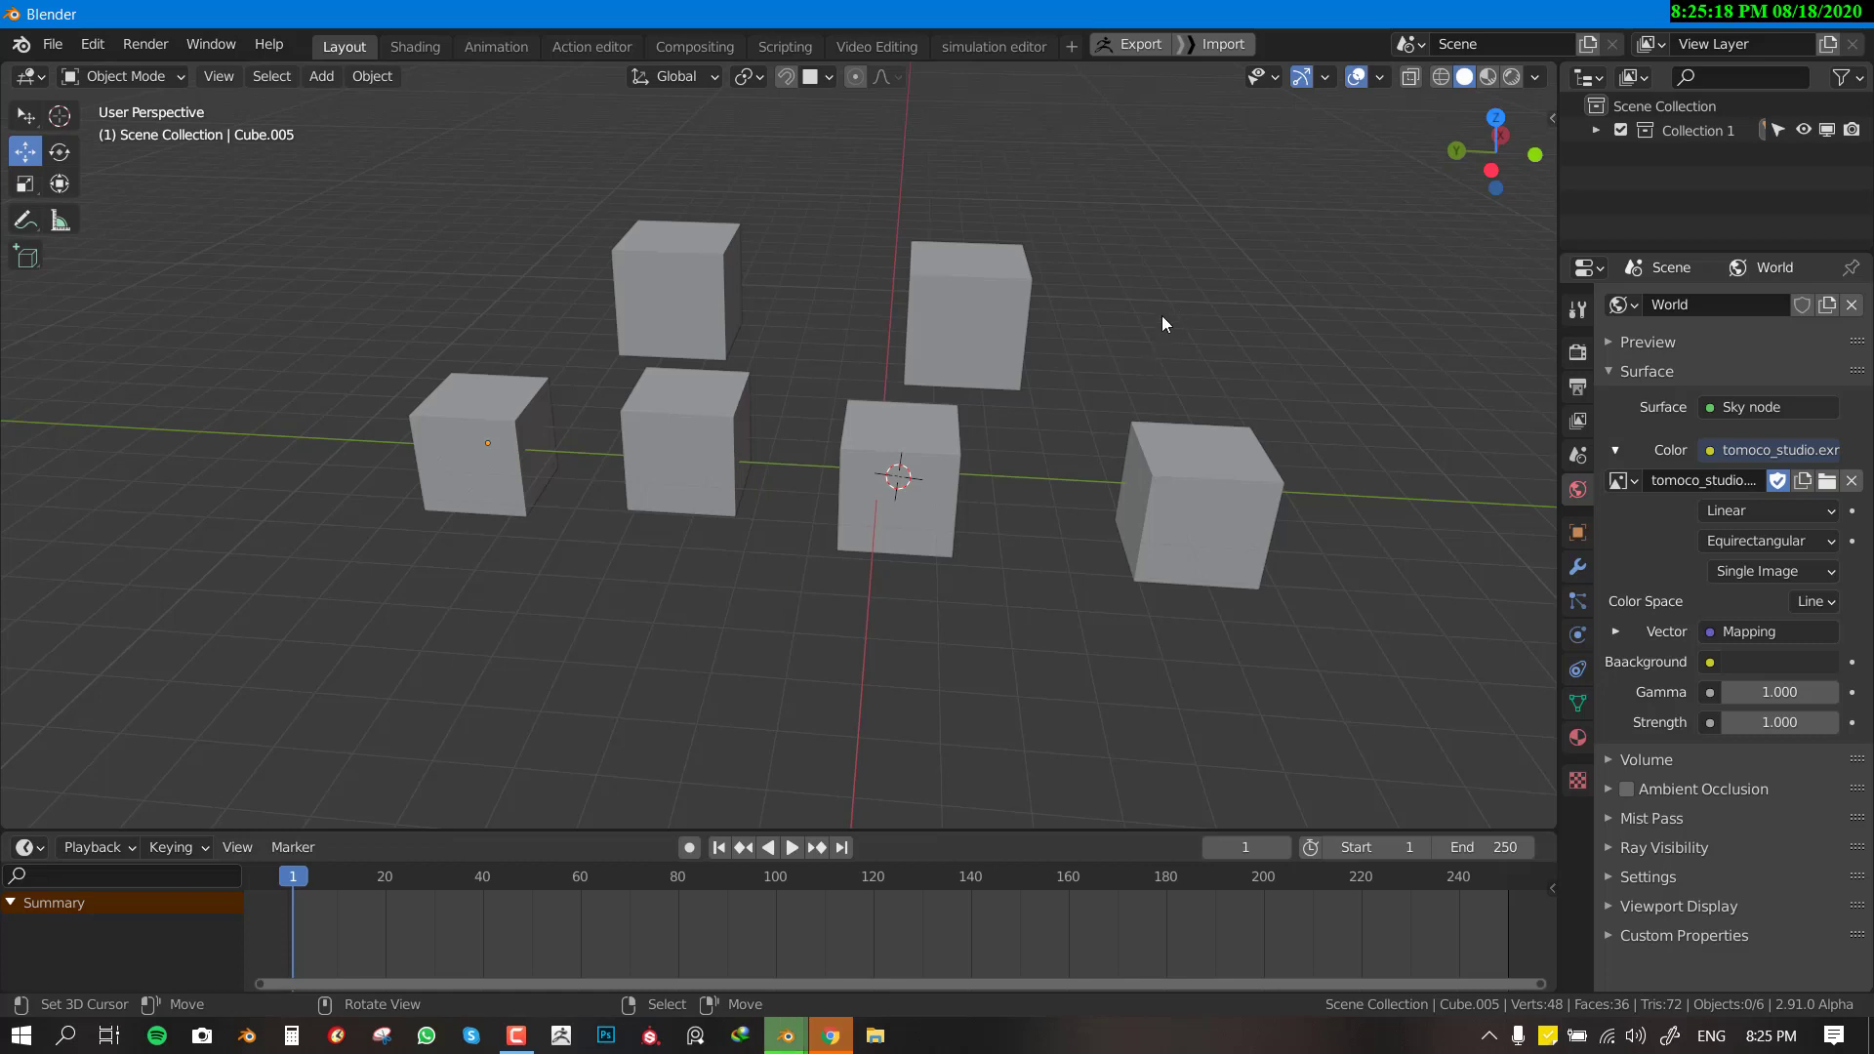
Step: Orbit around the six cubes and inspect Collection 1's viewport visibility options
middle_click_drag(886, 524, 1055, 496)
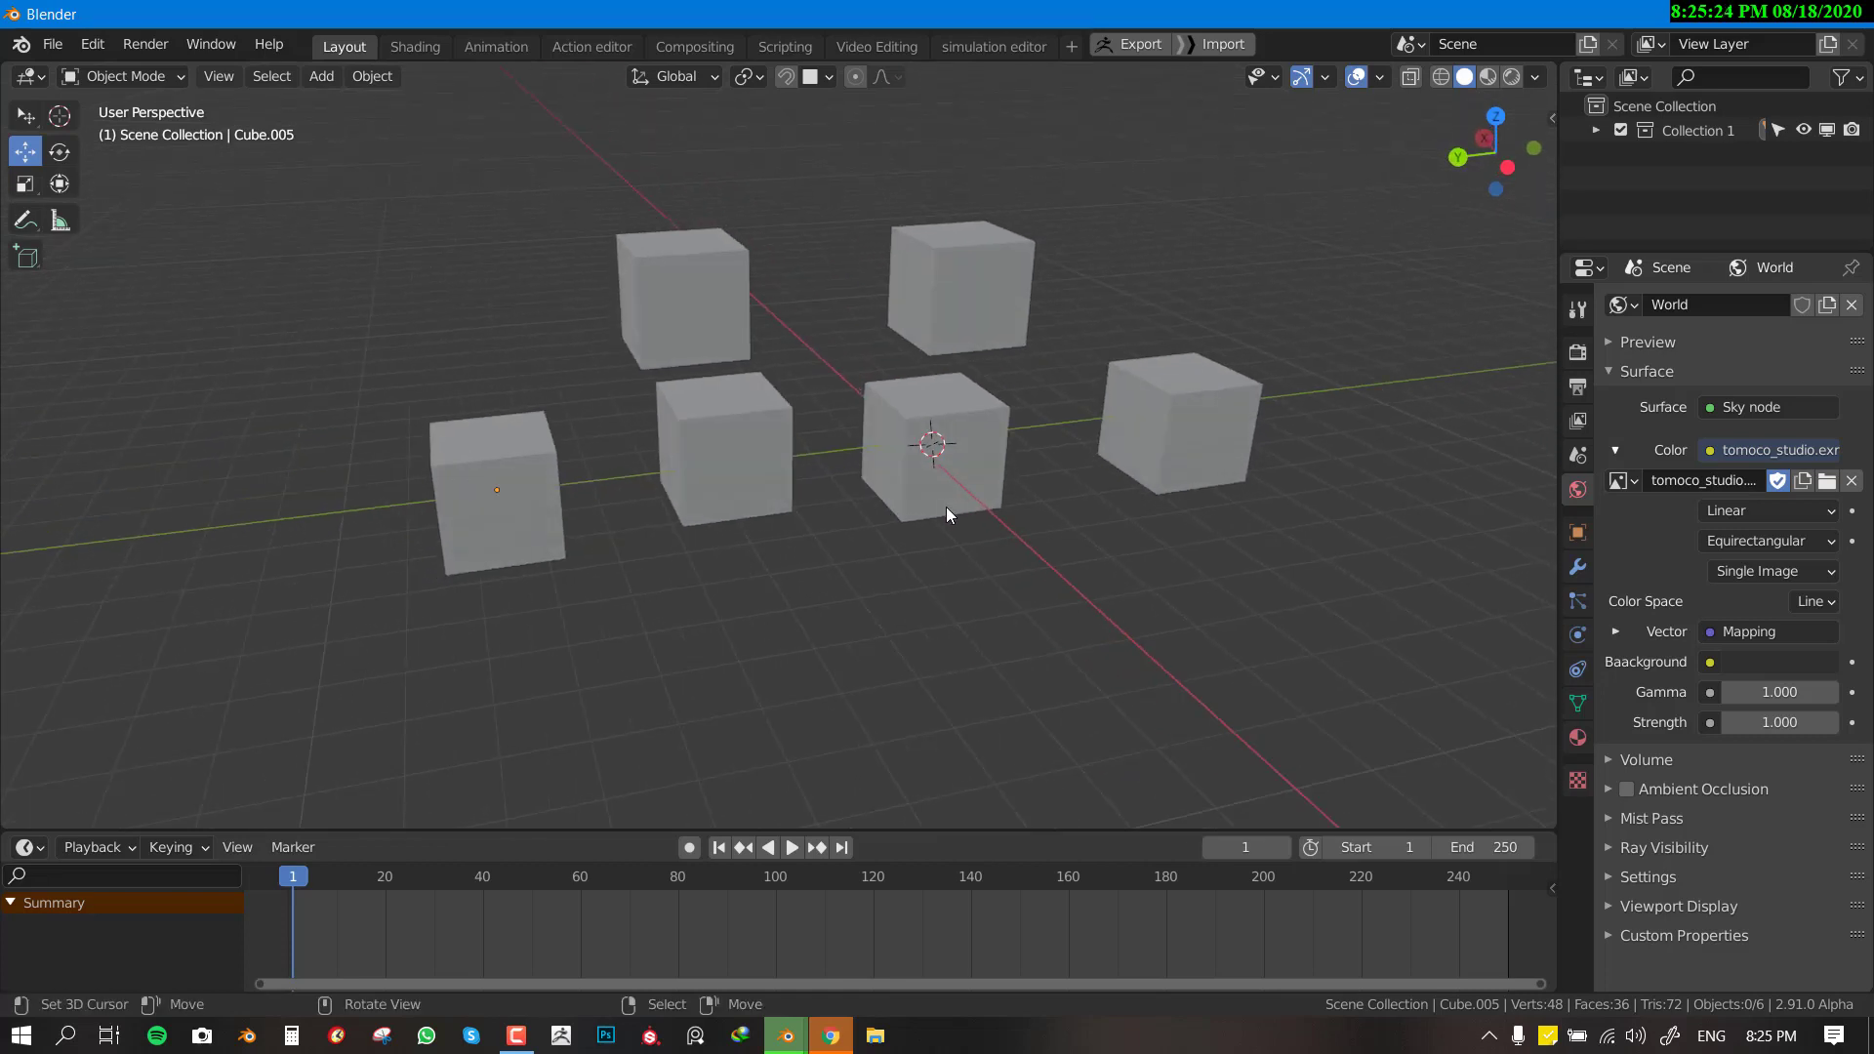
right_click(1825, 132)
middle_click_drag(946, 501, 890, 509)
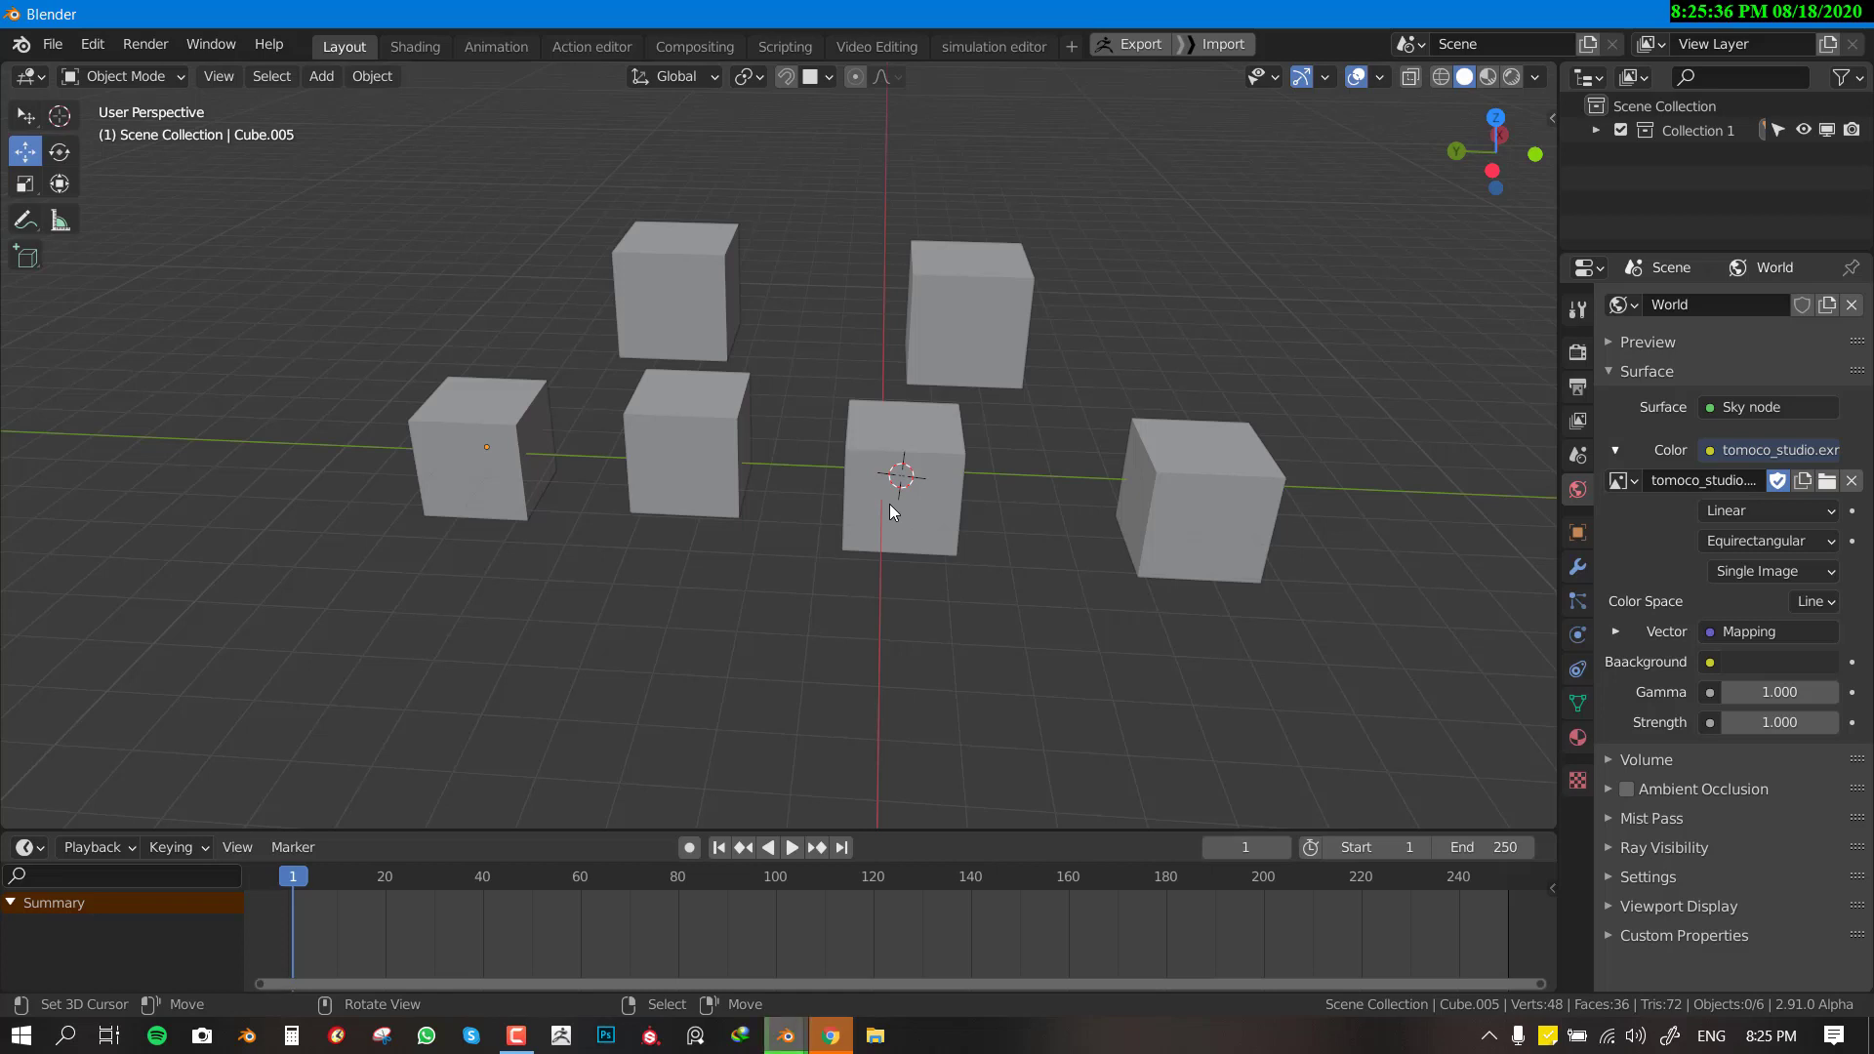
middle_click_drag(890, 510, 849, 525)
right_click(1822, 139)
Step: Expand Collection 1, toggle Cube's viewport visibility off and on, and enlarge the Outliner
left_click(1596, 135)
left_click(1828, 156)
left_click(1828, 156)
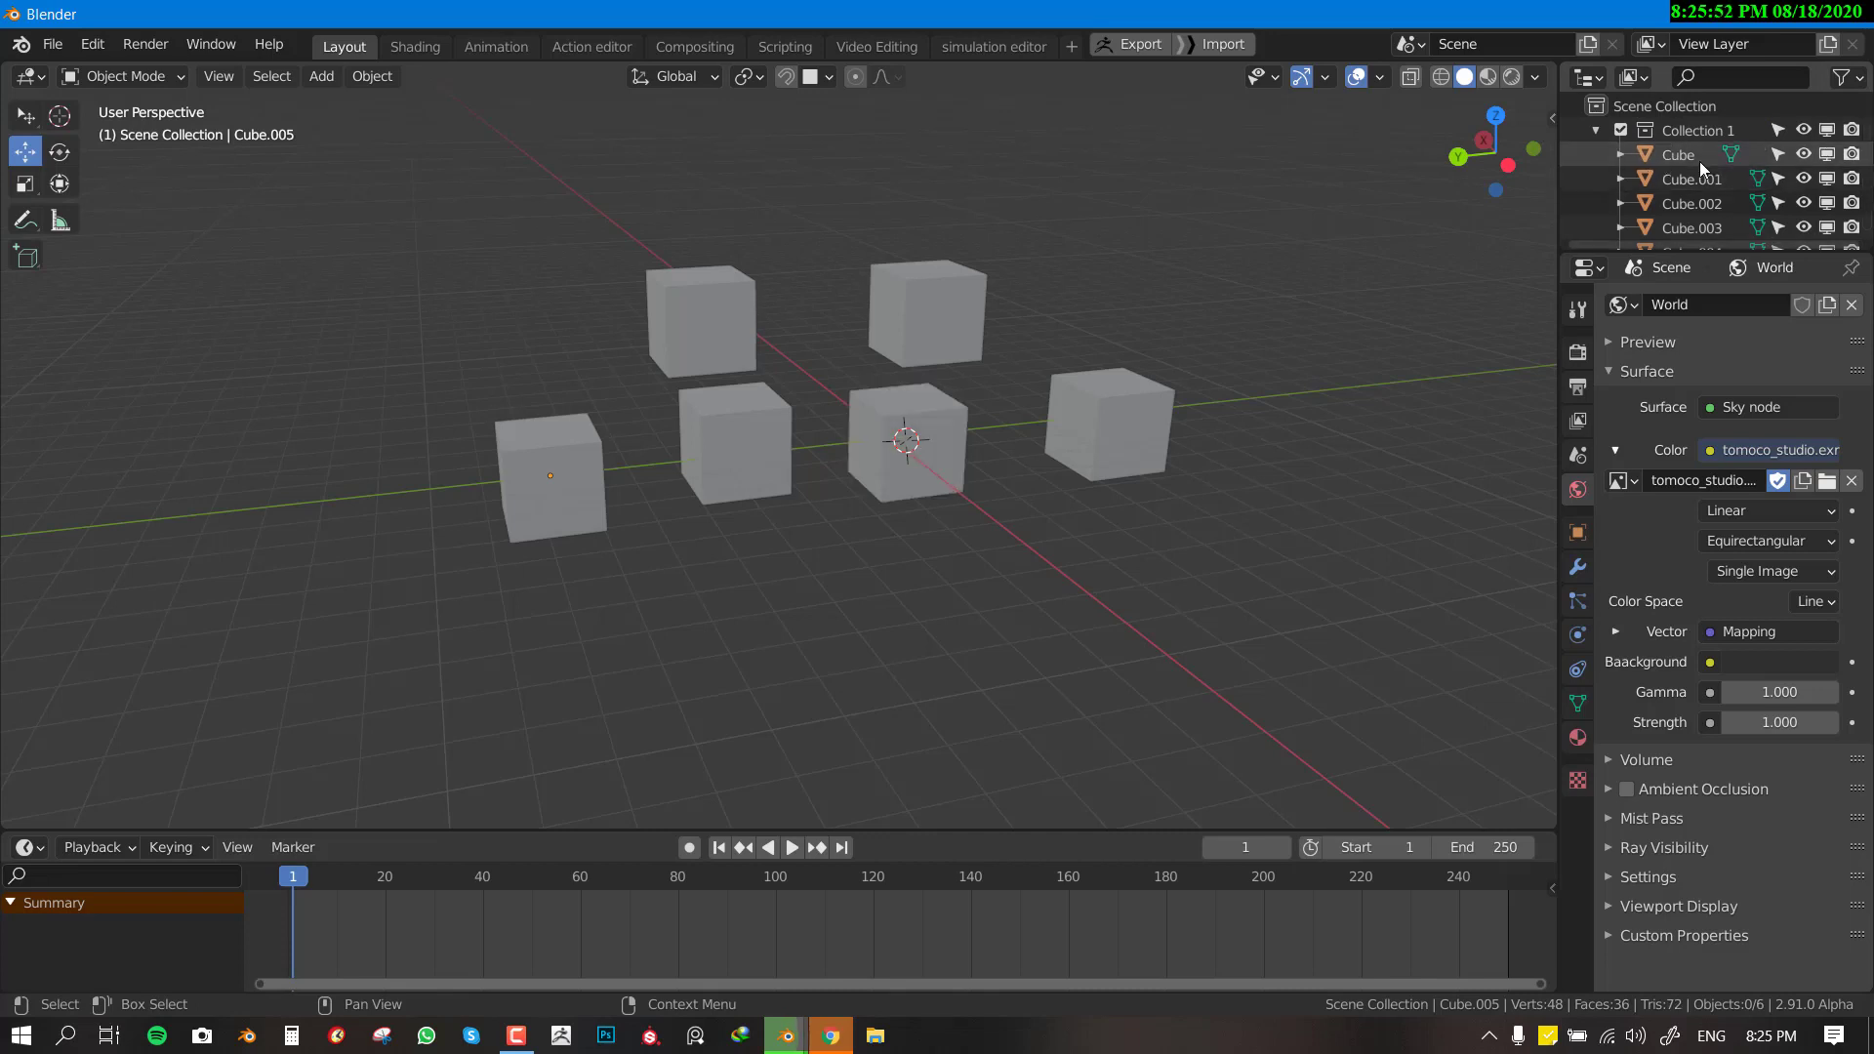
left_click_drag(1774, 257, 1769, 810)
middle_click_drag(866, 419, 813, 415)
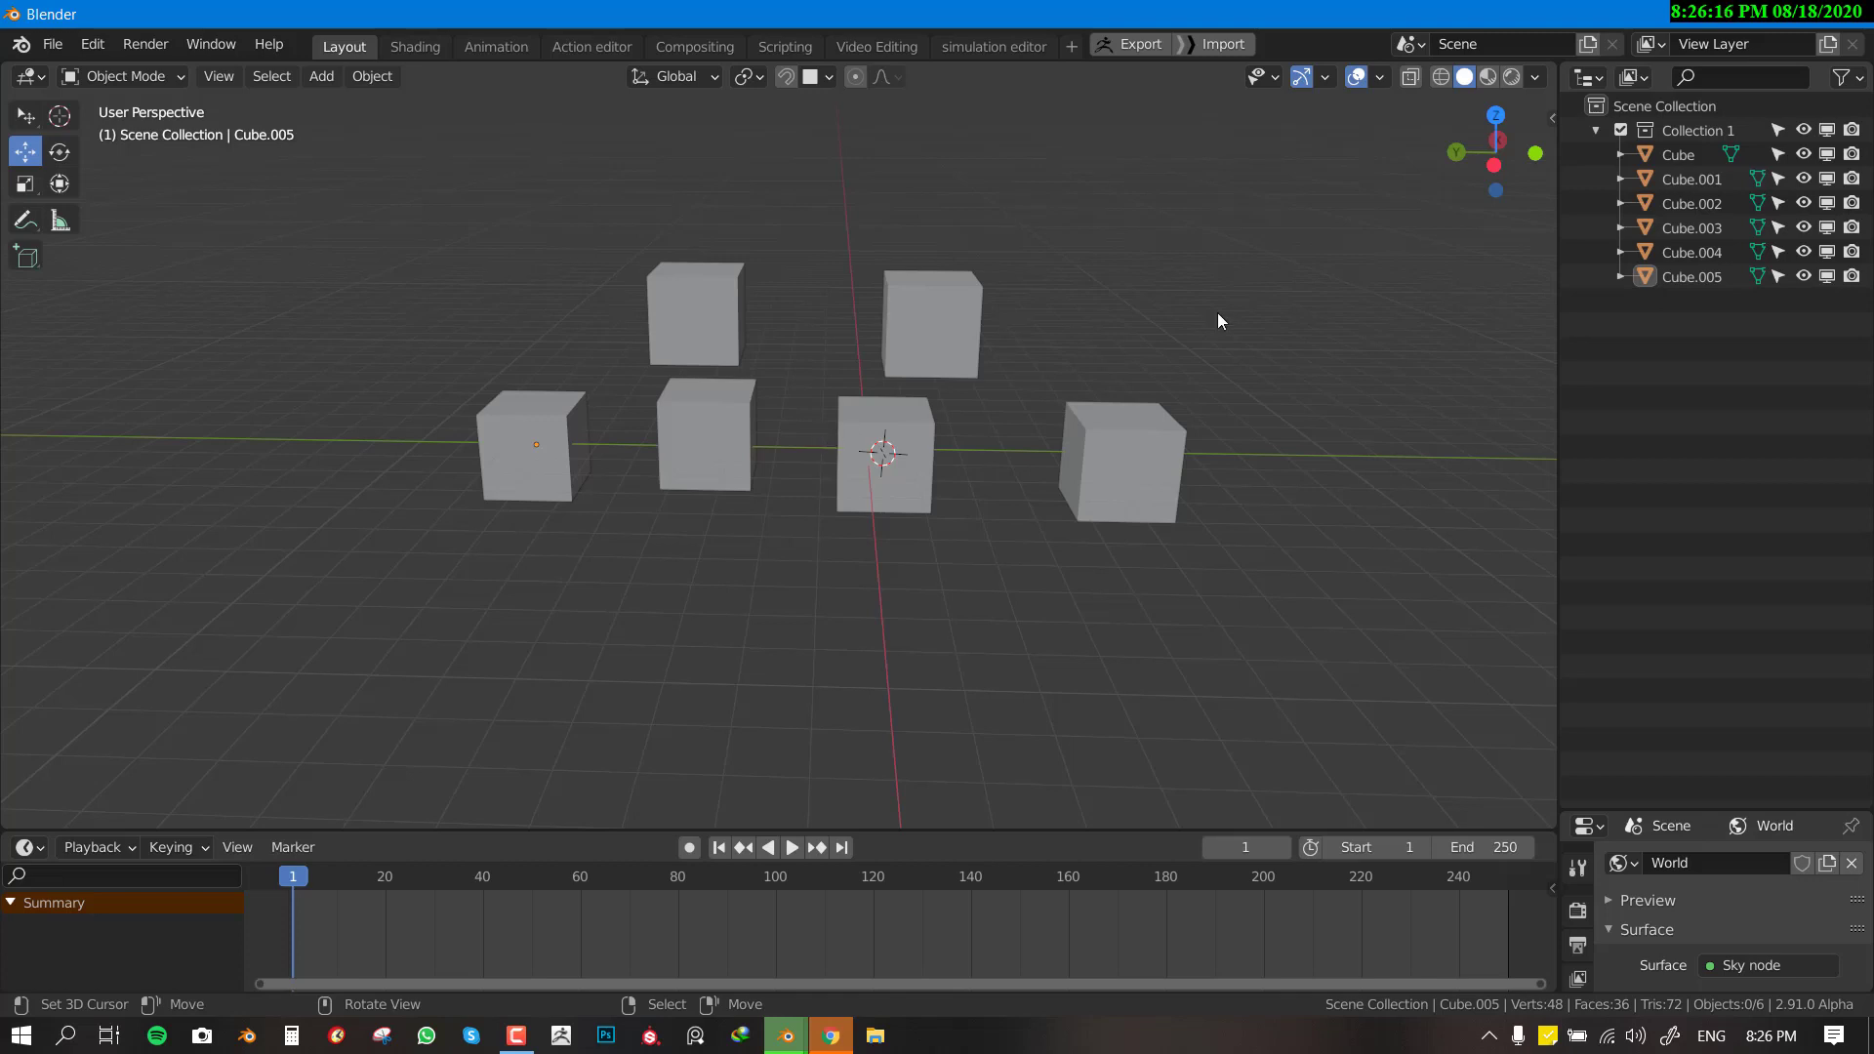
Step: Select Collection 1's objects, preview them in local view, then return to the full scene
left_click(1717, 137)
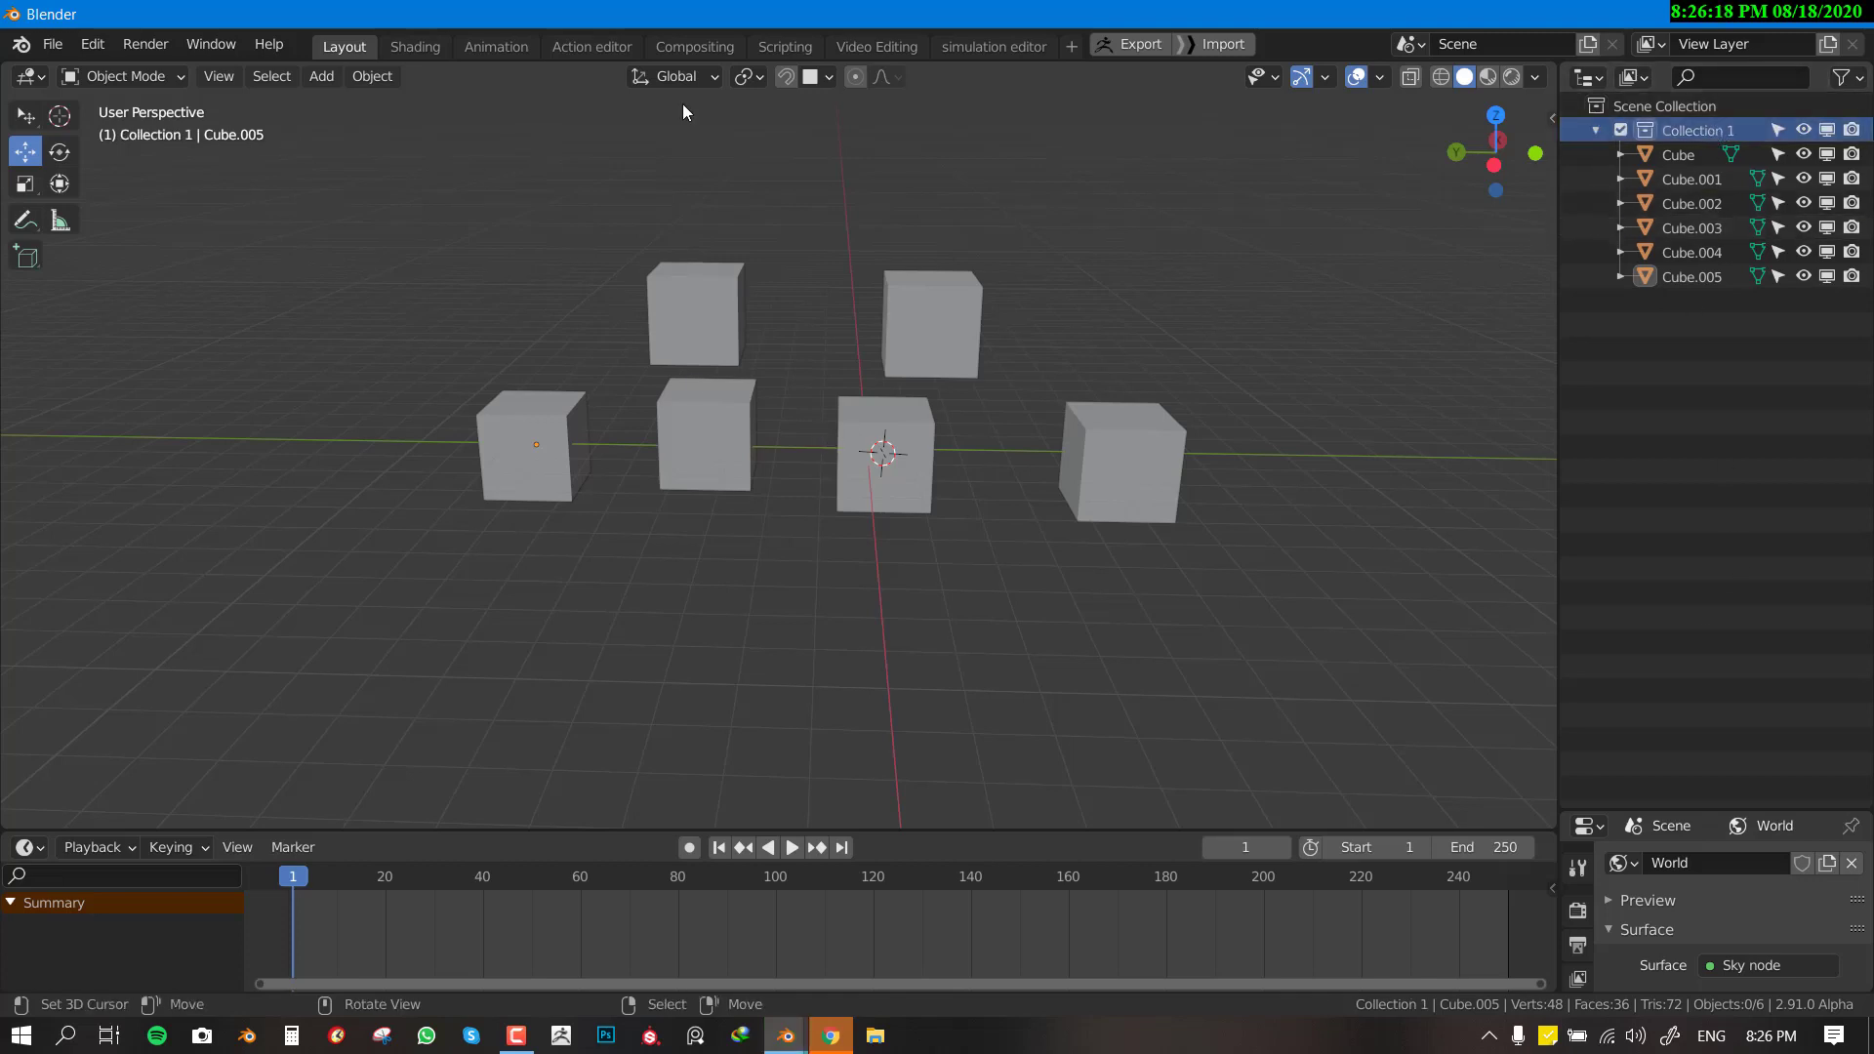
right_click(1717, 135)
left_click(1660, 327)
middle_click_drag(644, 515, 772, 520)
middle_click_drag(701, 371, 659, 370)
key("KP_Divide")
scroll(426, 495, "up", 3)
scroll(412, 479, "down", 3)
middle_click_drag(627, 511, 505, 532)
key("KP_Divide")
Step: Add a scaled-up cylinder to the Scene Collection, left of the cubes
key("alt+a")
left_click(270, 446)
left_click(1758, 105)
key("shift+a")
mouse_move(391, 395)
left_click(514, 517)
key("s")
left_click(528, 570)
Step: Duplicate the cylinder twice to create Cylinder.001 and Cylinder.002
key("shift+d")
left_click(698, 742)
scroll(698, 742, "down", 3)
key("shift+d")
left_click(451, 325)
left_click(546, 313)
Step: Select all six cubes of Collection 1 and isolate them in local view
left_click(1597, 130)
scroll(781, 530, "up", 3)
right_click(1686, 132)
left_click(1640, 284)
middle_click_drag(787, 422, 672, 367)
middle_click_drag(702, 543, 753, 511)
middle_click_drag(1071, 515, 1071, 516)
key("KP_Divide")
middle_click_drag(949, 427, 983, 433)
key("alt+a")
left_click_drag(1739, 816, 1677, 322)
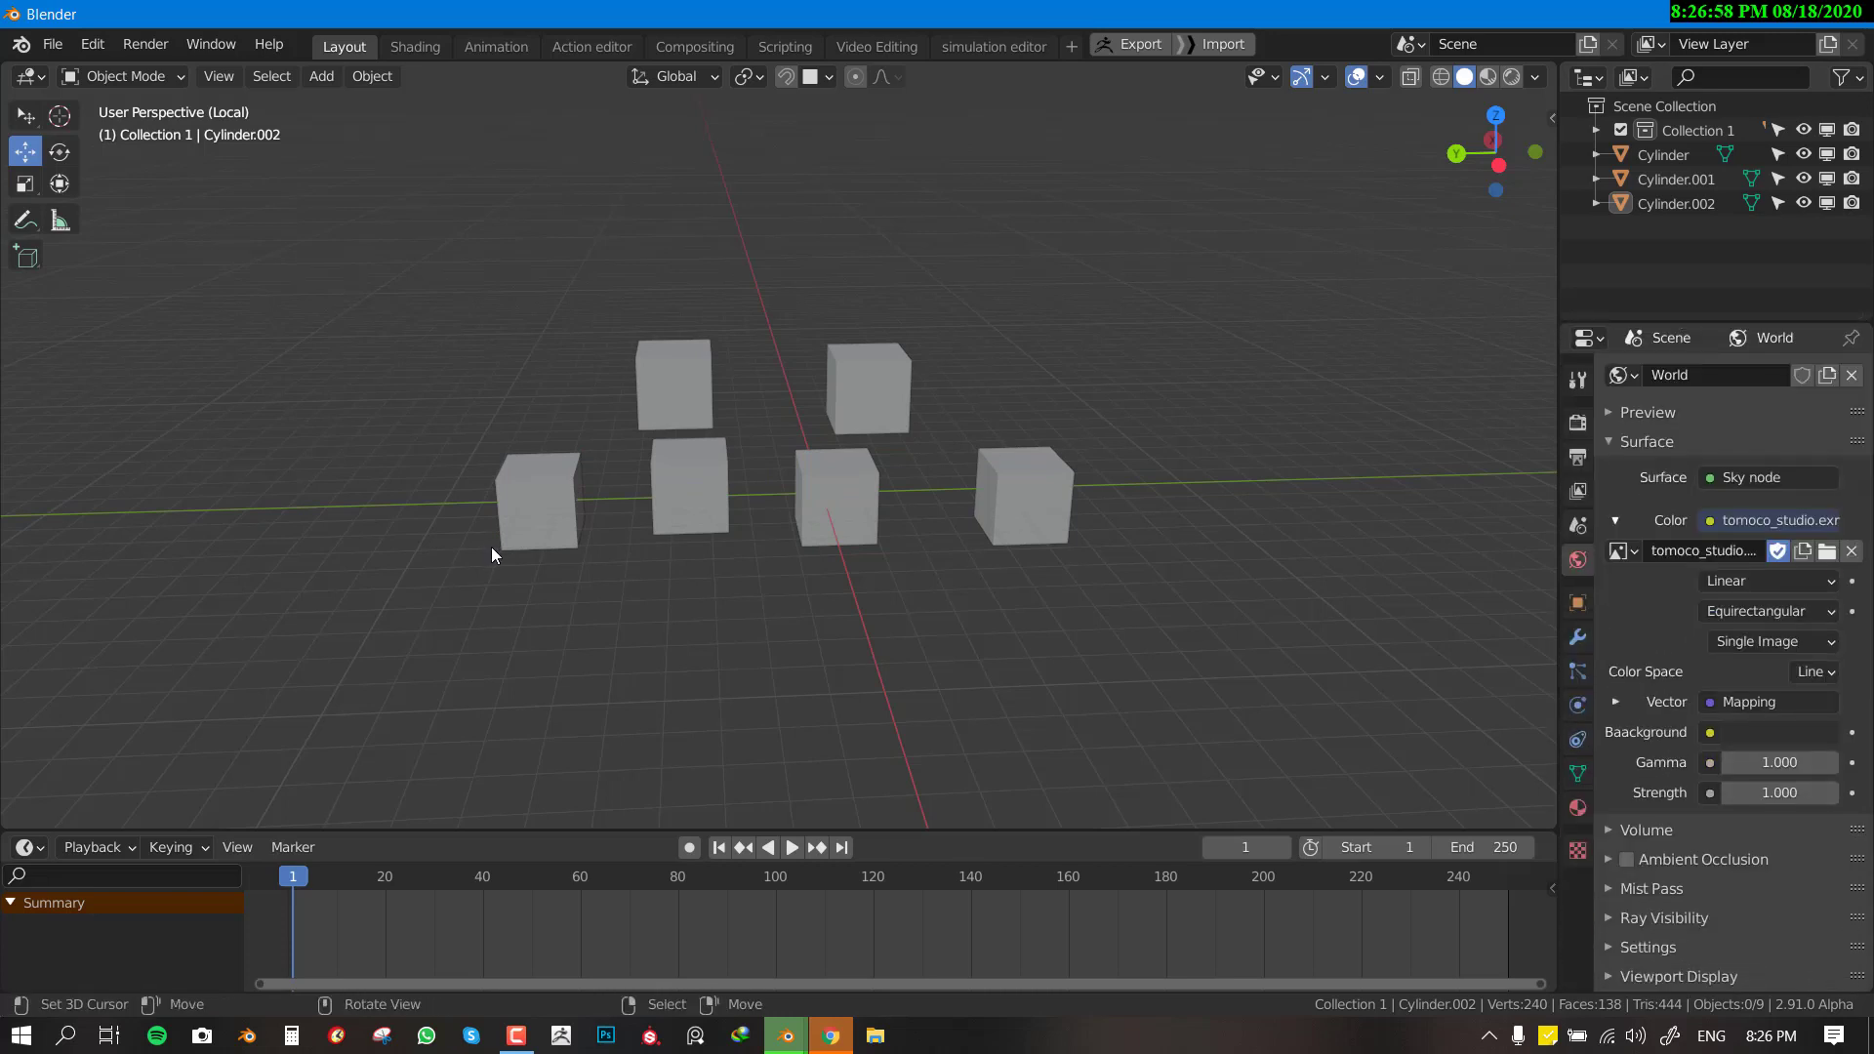
Step: Select Cube.005 and expand the Visibility panel in its Object Properties
left_click(560, 503)
left_click(1577, 774)
left_click(1575, 605)
scroll(1699, 816, "down", 1)
left_click(1699, 961)
scroll(1720, 860, "down", 5)
scroll(1673, 742, "down", 3)
left_click(1652, 612)
scroll(1067, 678, "down", 1)
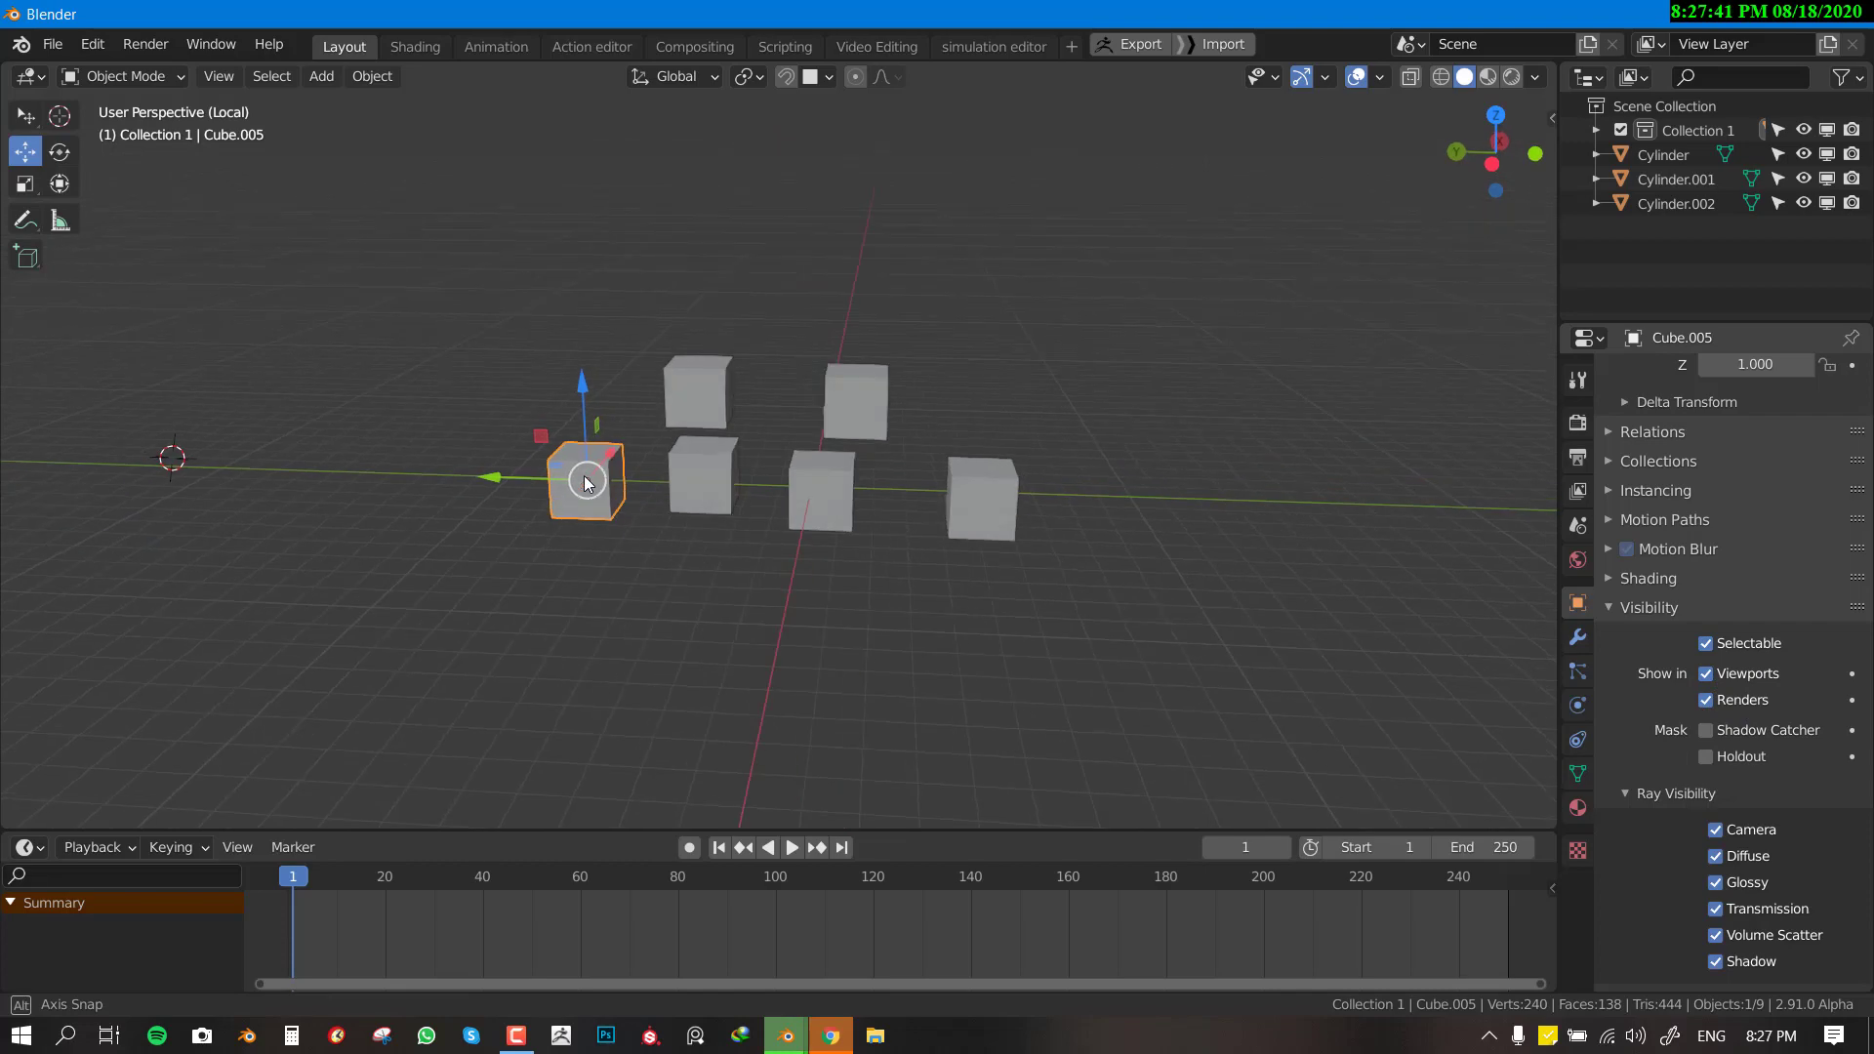
Step: Keyframe Cube.005's Viewports and Renders visibility as shown at frame 42
key("g")
right_click(448, 373)
key("space")
key("space")
middle_click_drag(495, 688, 554, 584)
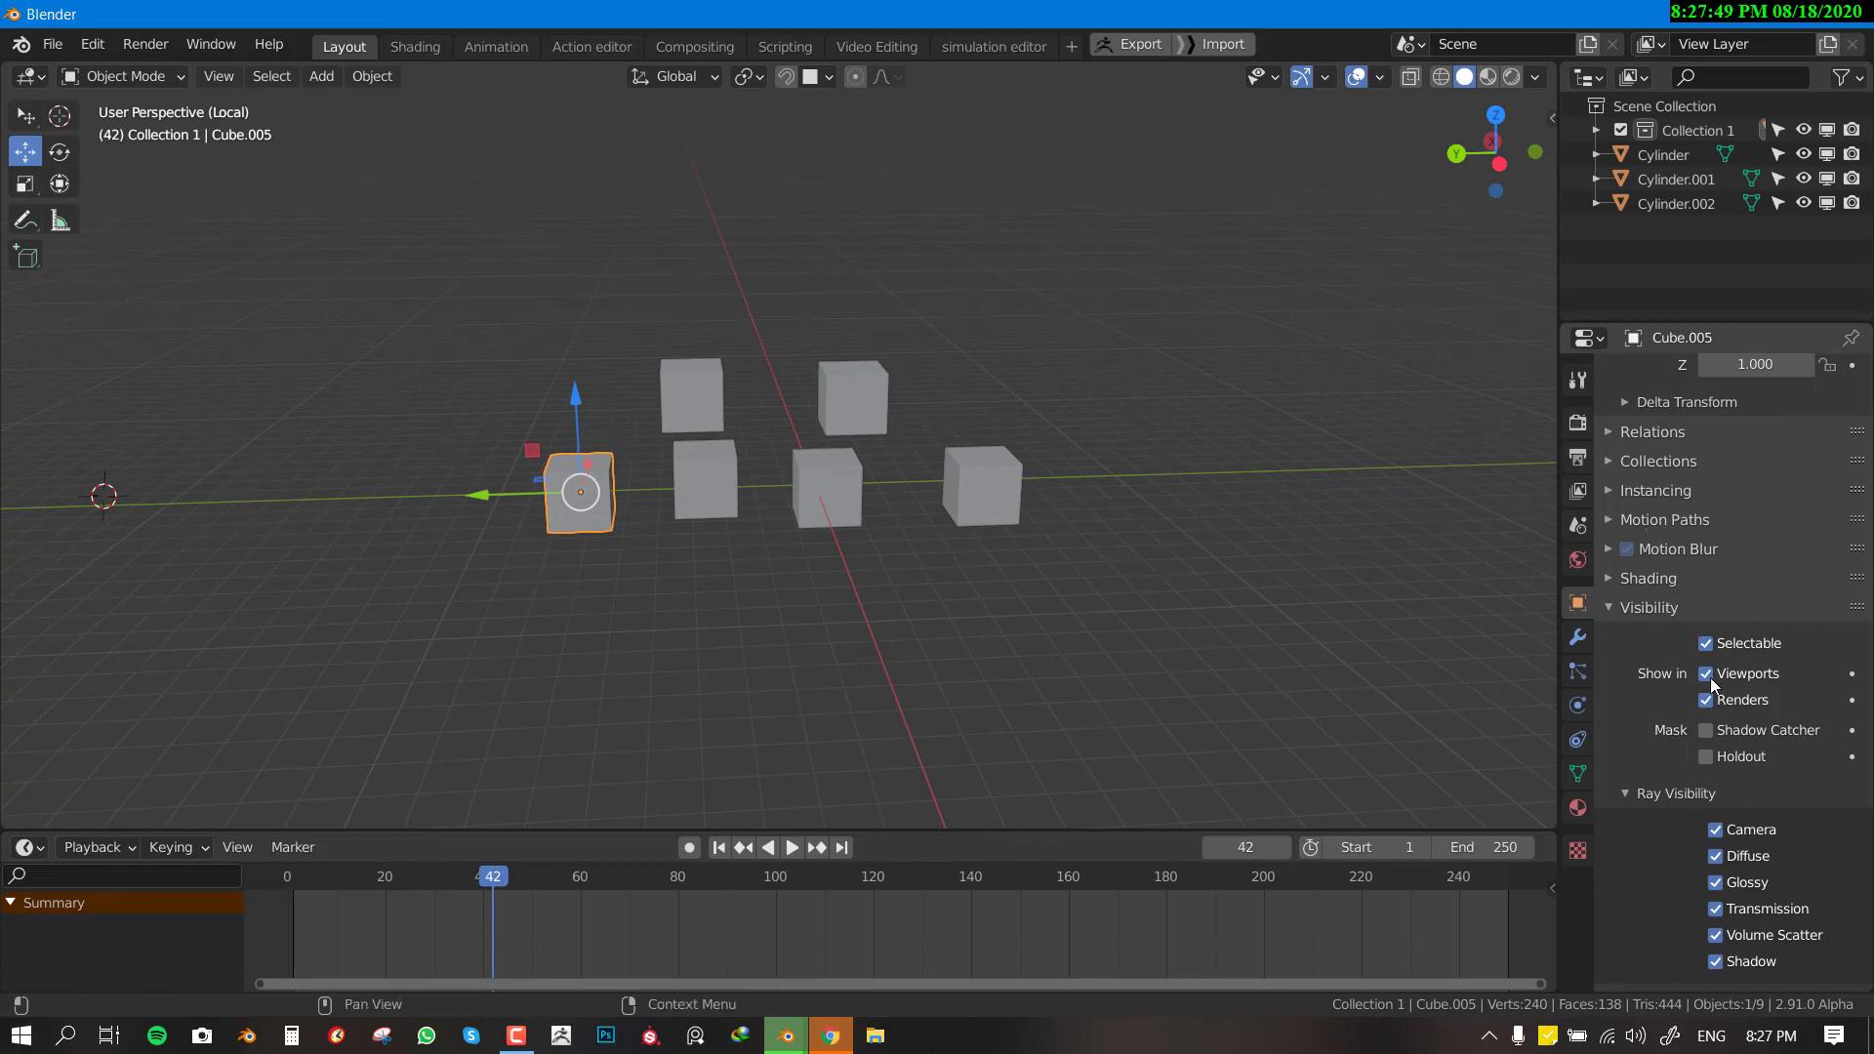
key("i")
key("i")
Step: Uncheck Viewports and keyframe it at frame 49, then replay from frame 27
key("space")
key("space")
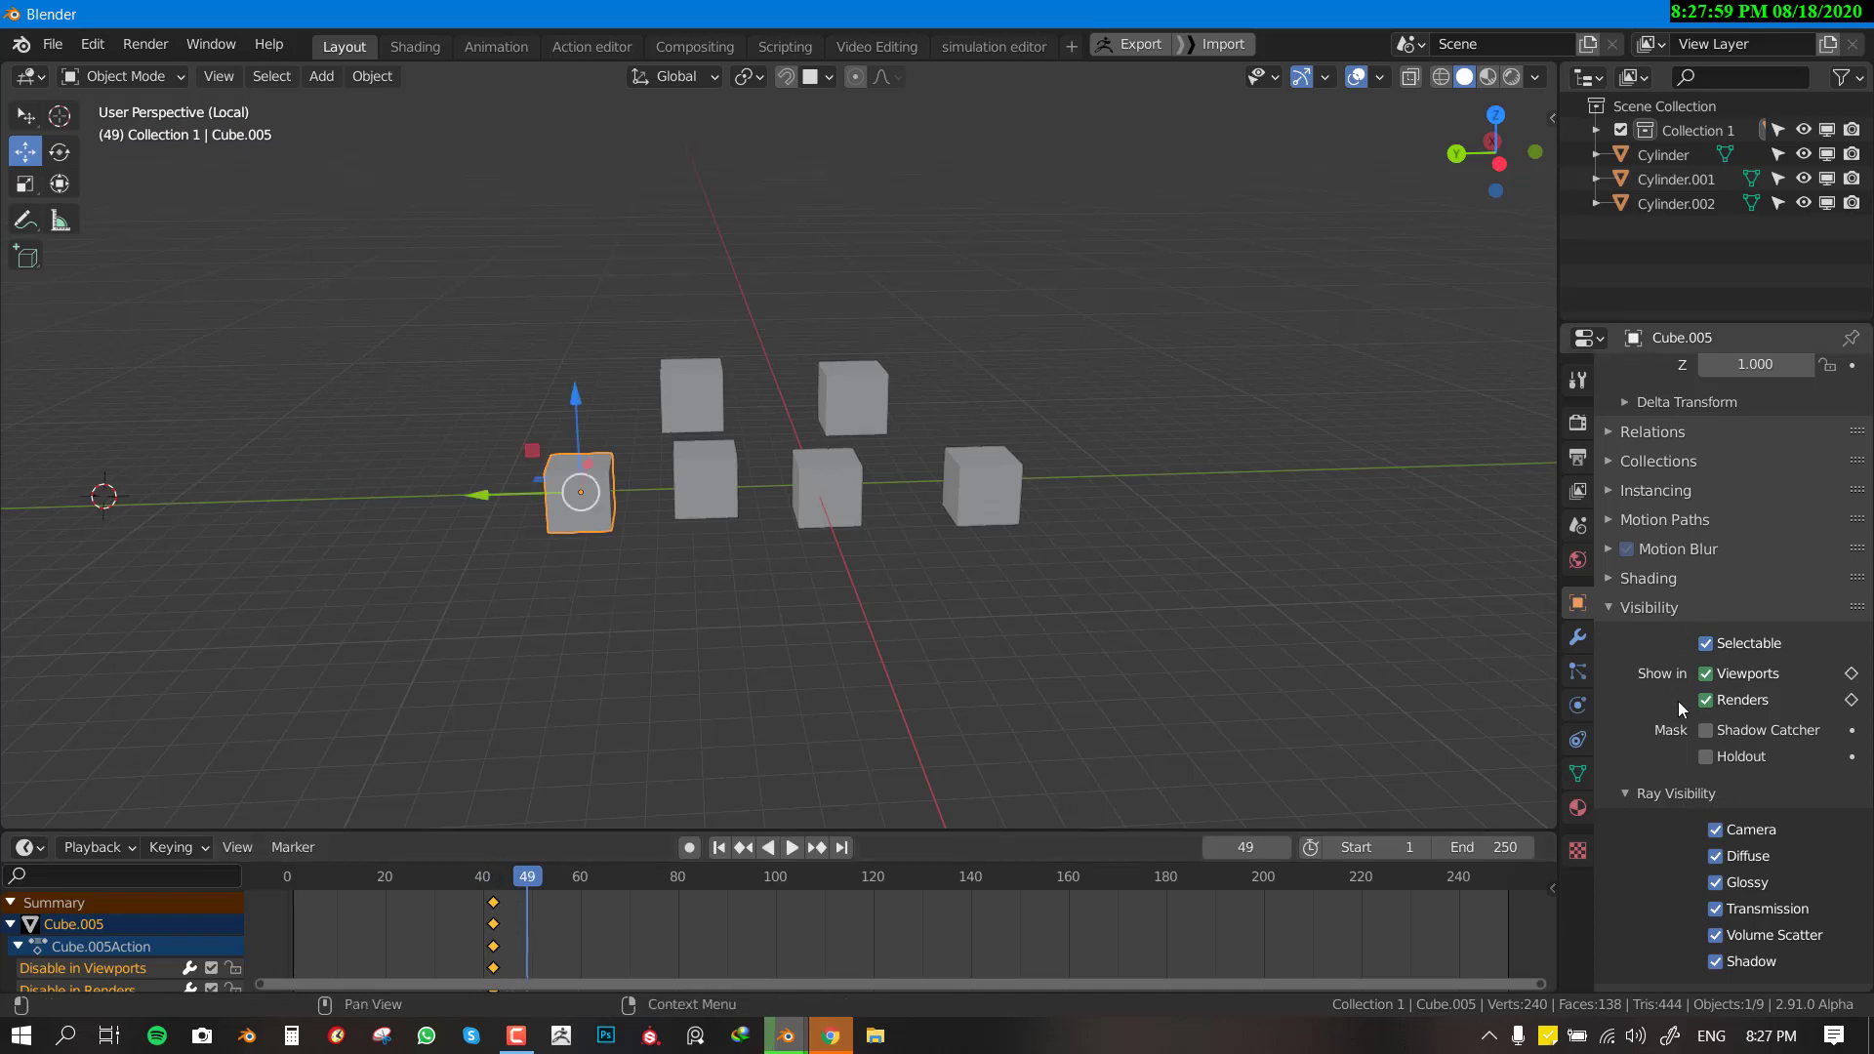
left_click(1707, 674)
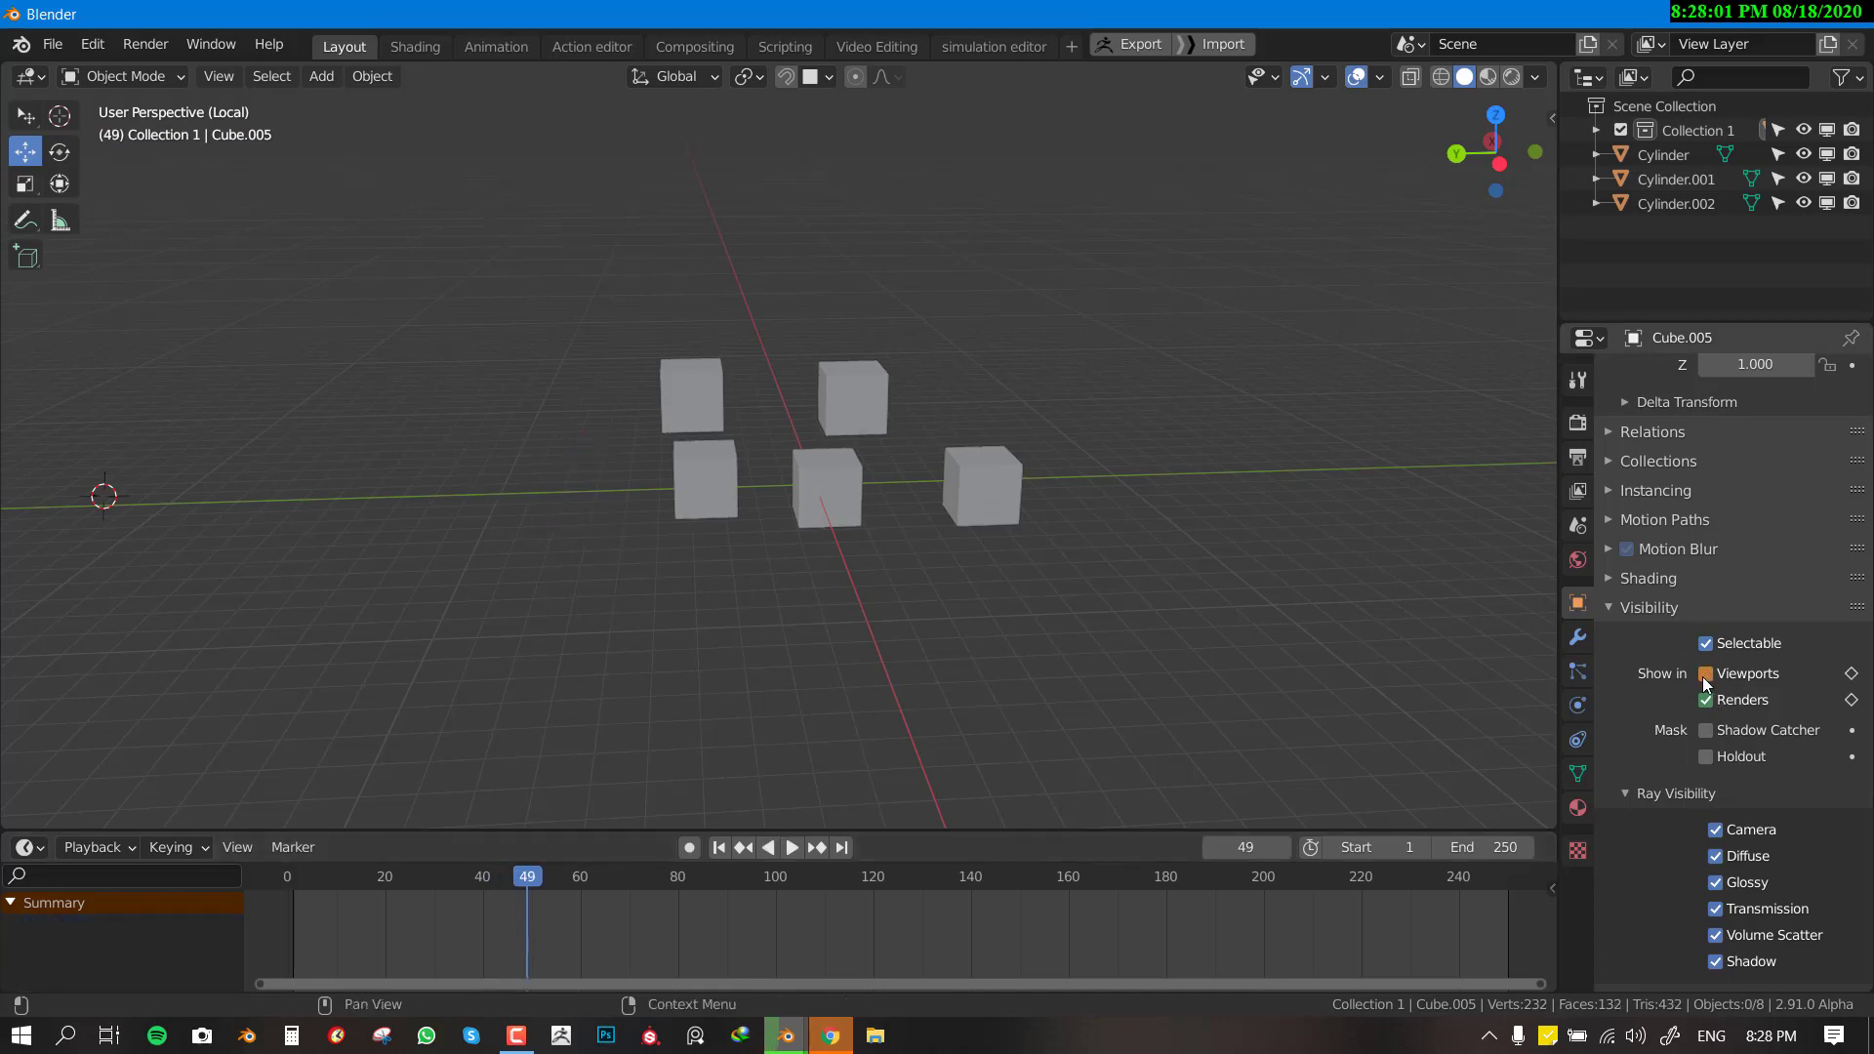
key("i")
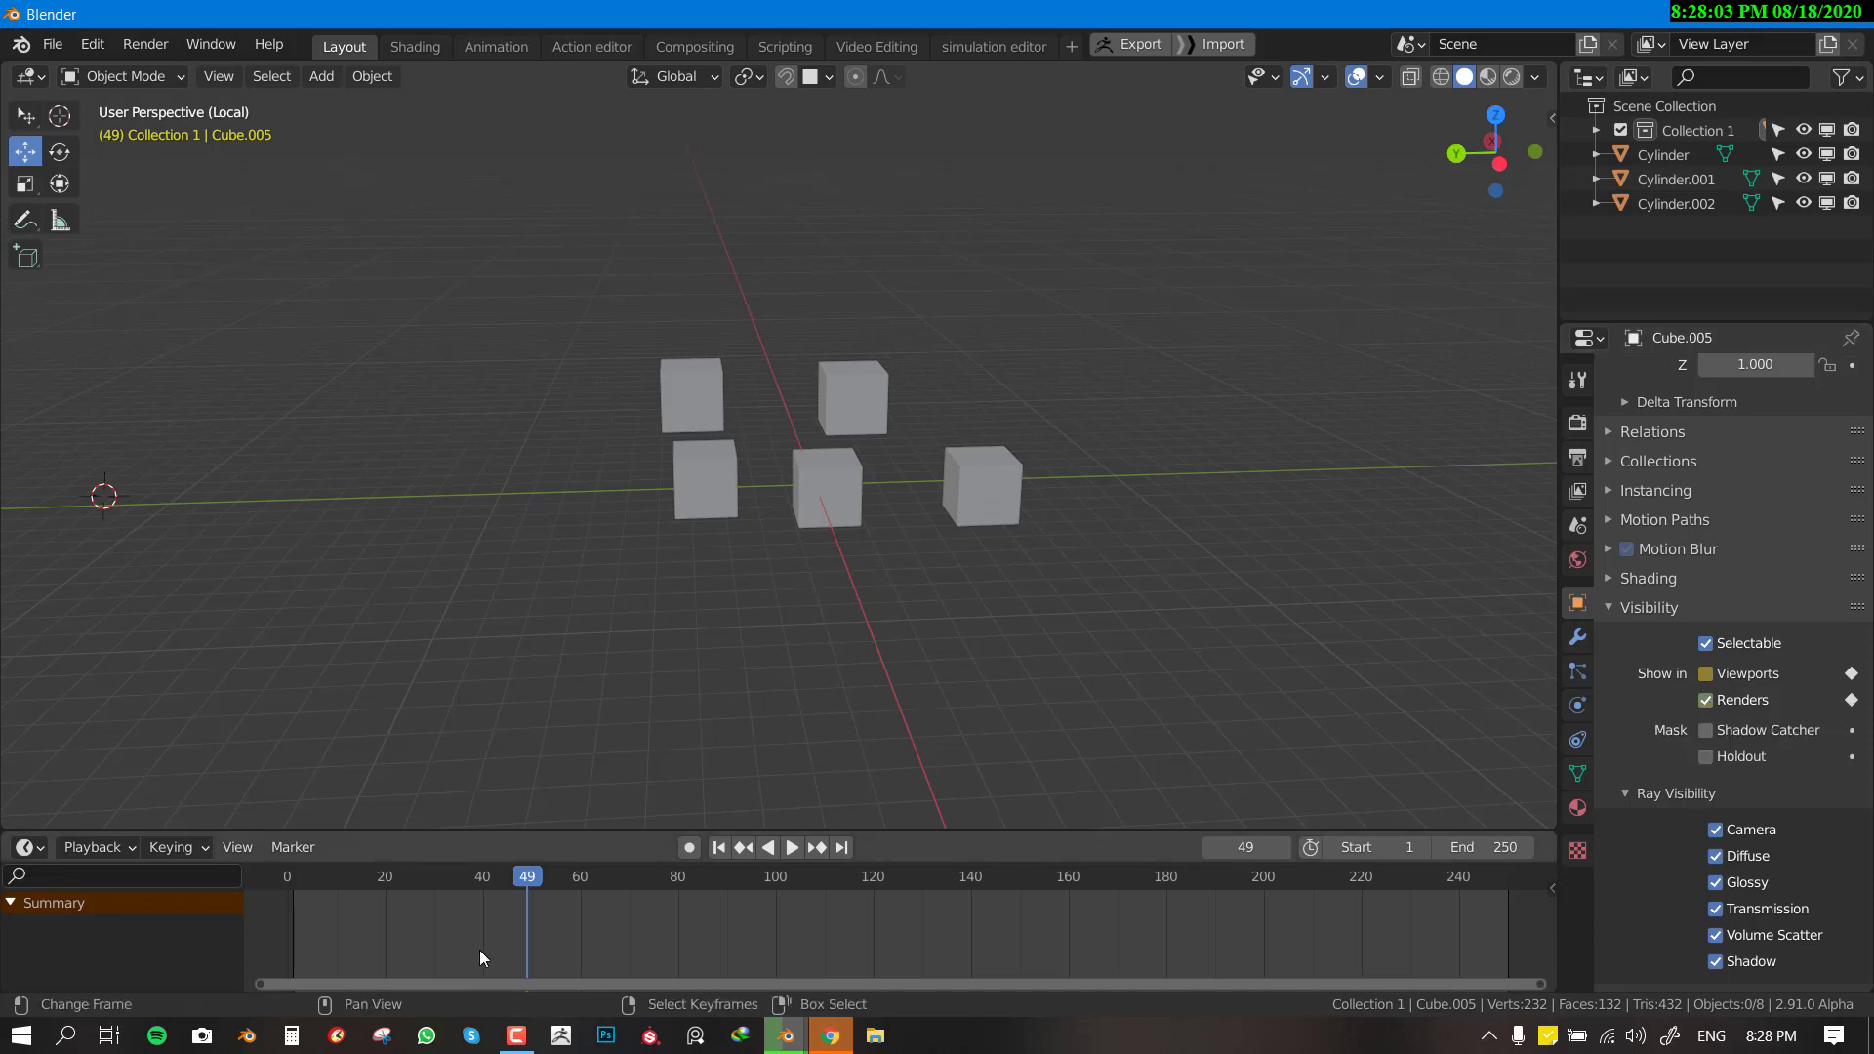
left_click_drag(473, 954, 420, 939)
middle_click_drag(527, 674, 689, 748)
key("space")
key("space")
Step: Select the five cubes other than Cube.005
left_click_drag(541, 923, 413, 912)
middle_click_drag(771, 577, 787, 577)
left_click(581, 533)
middle_click_drag(586, 531, 564, 519)
key("ctrl+i")
middle_click_drag(889, 419, 864, 416)
key("alt+a")
left_click(546, 472)
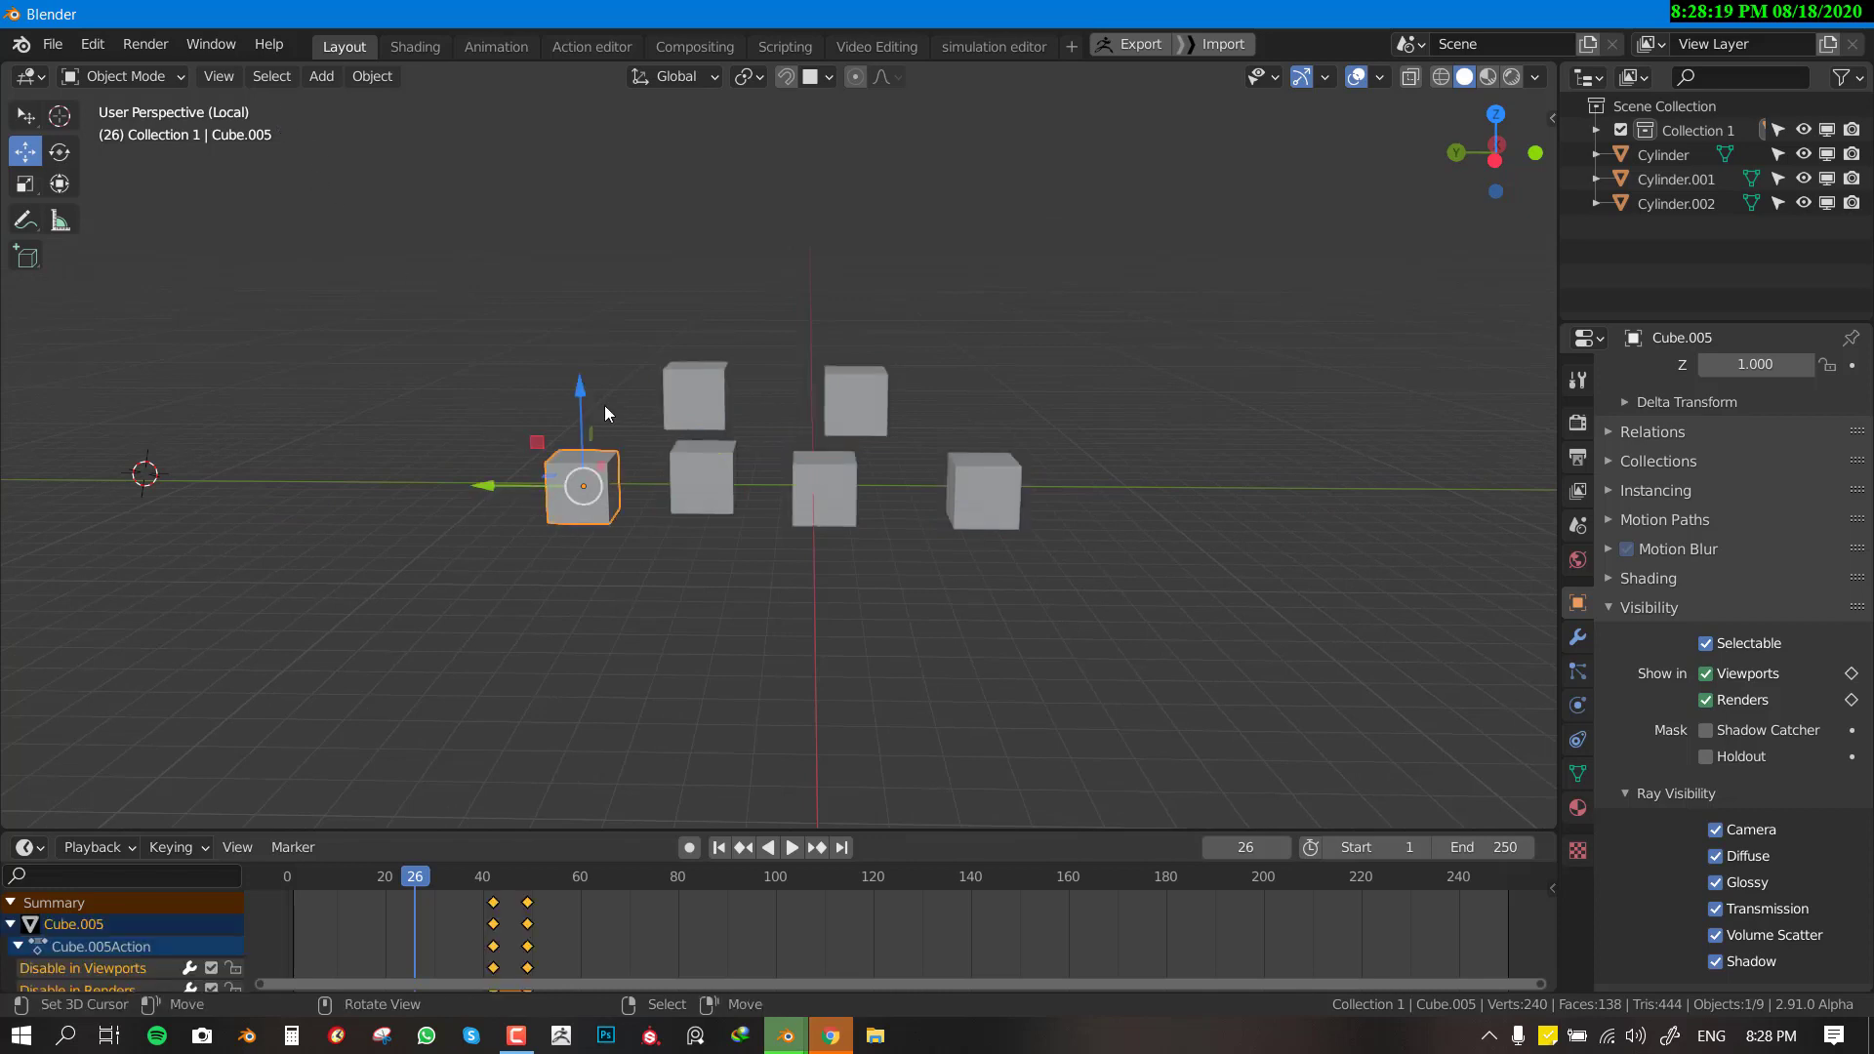
left_click(273, 78)
left_click(354, 156)
Step: Make Cube.005 active and link its Animation Data to the other cubes with Ctrl+L
scroll(759, 461, "up", 2)
left_click(565, 477, "shift")
middle_click_drag(666, 457, 678, 458)
key("ctrl+l")
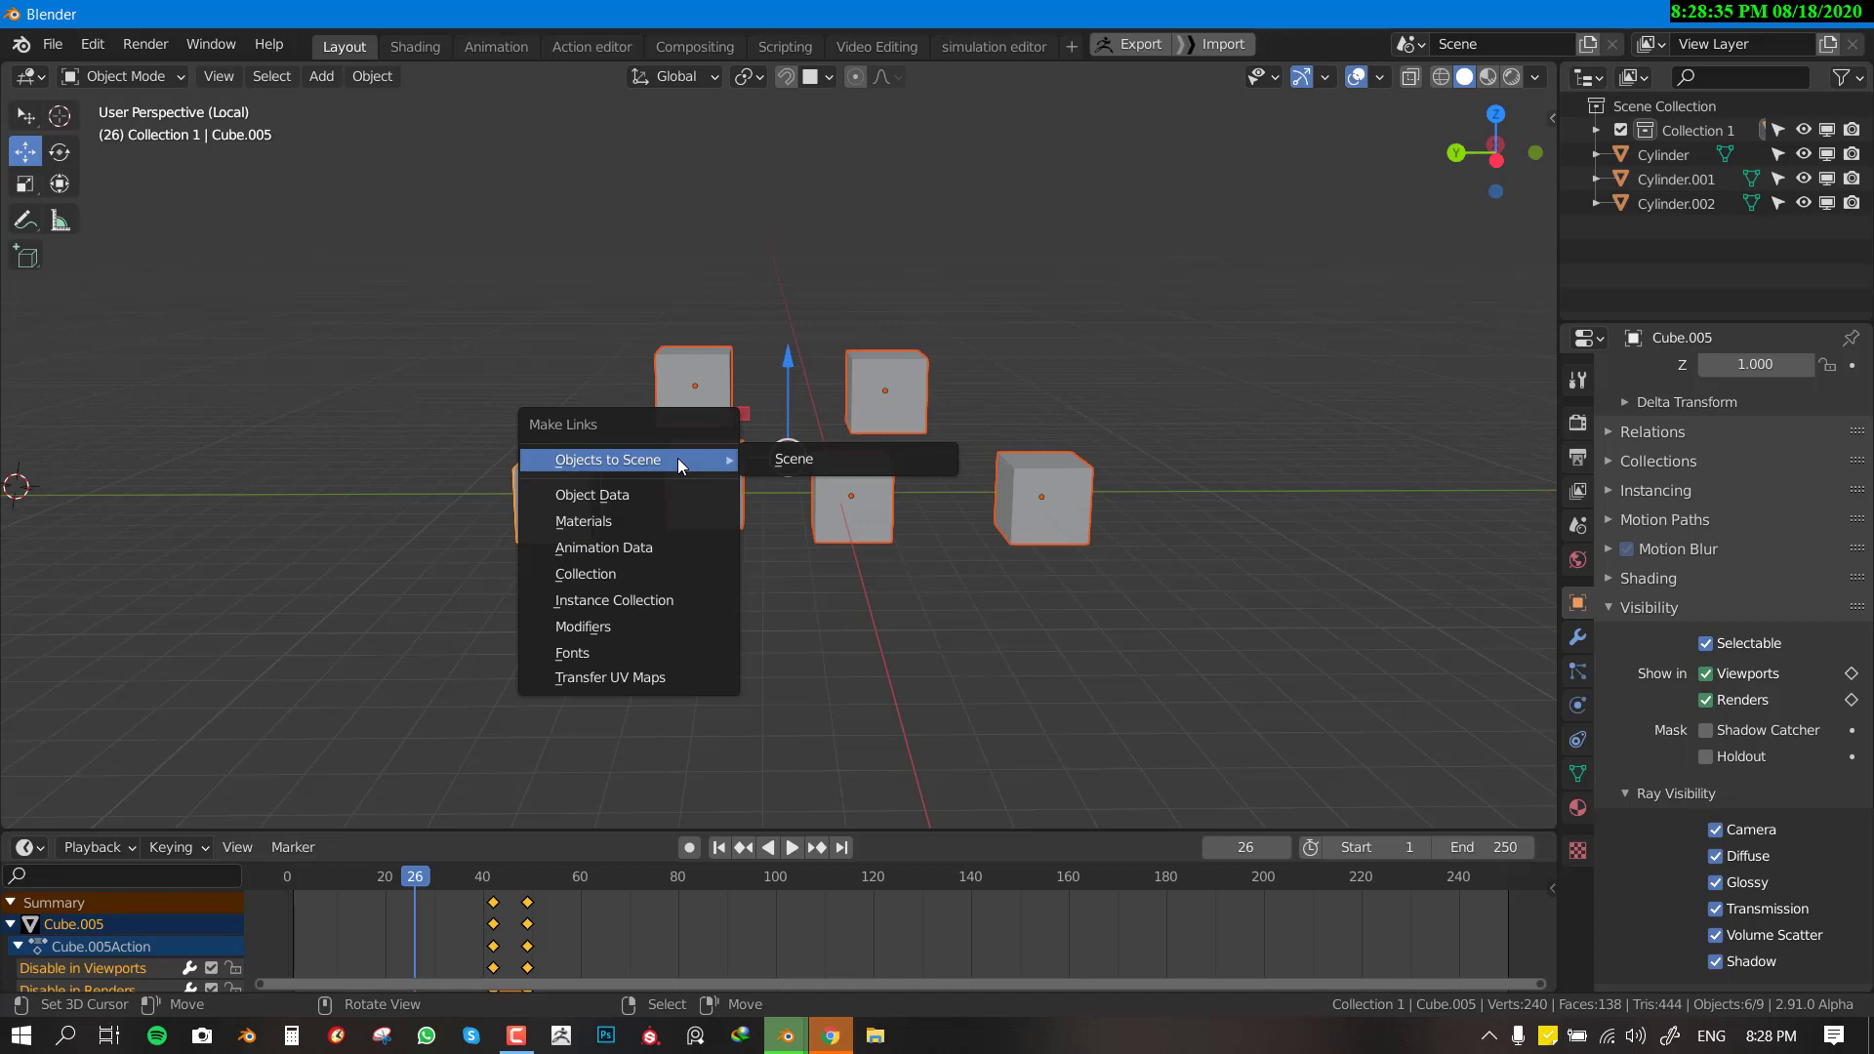
left_click(655, 549)
Step: Play the animation, then replay it in local view and scrub back to frame 21
key("space")
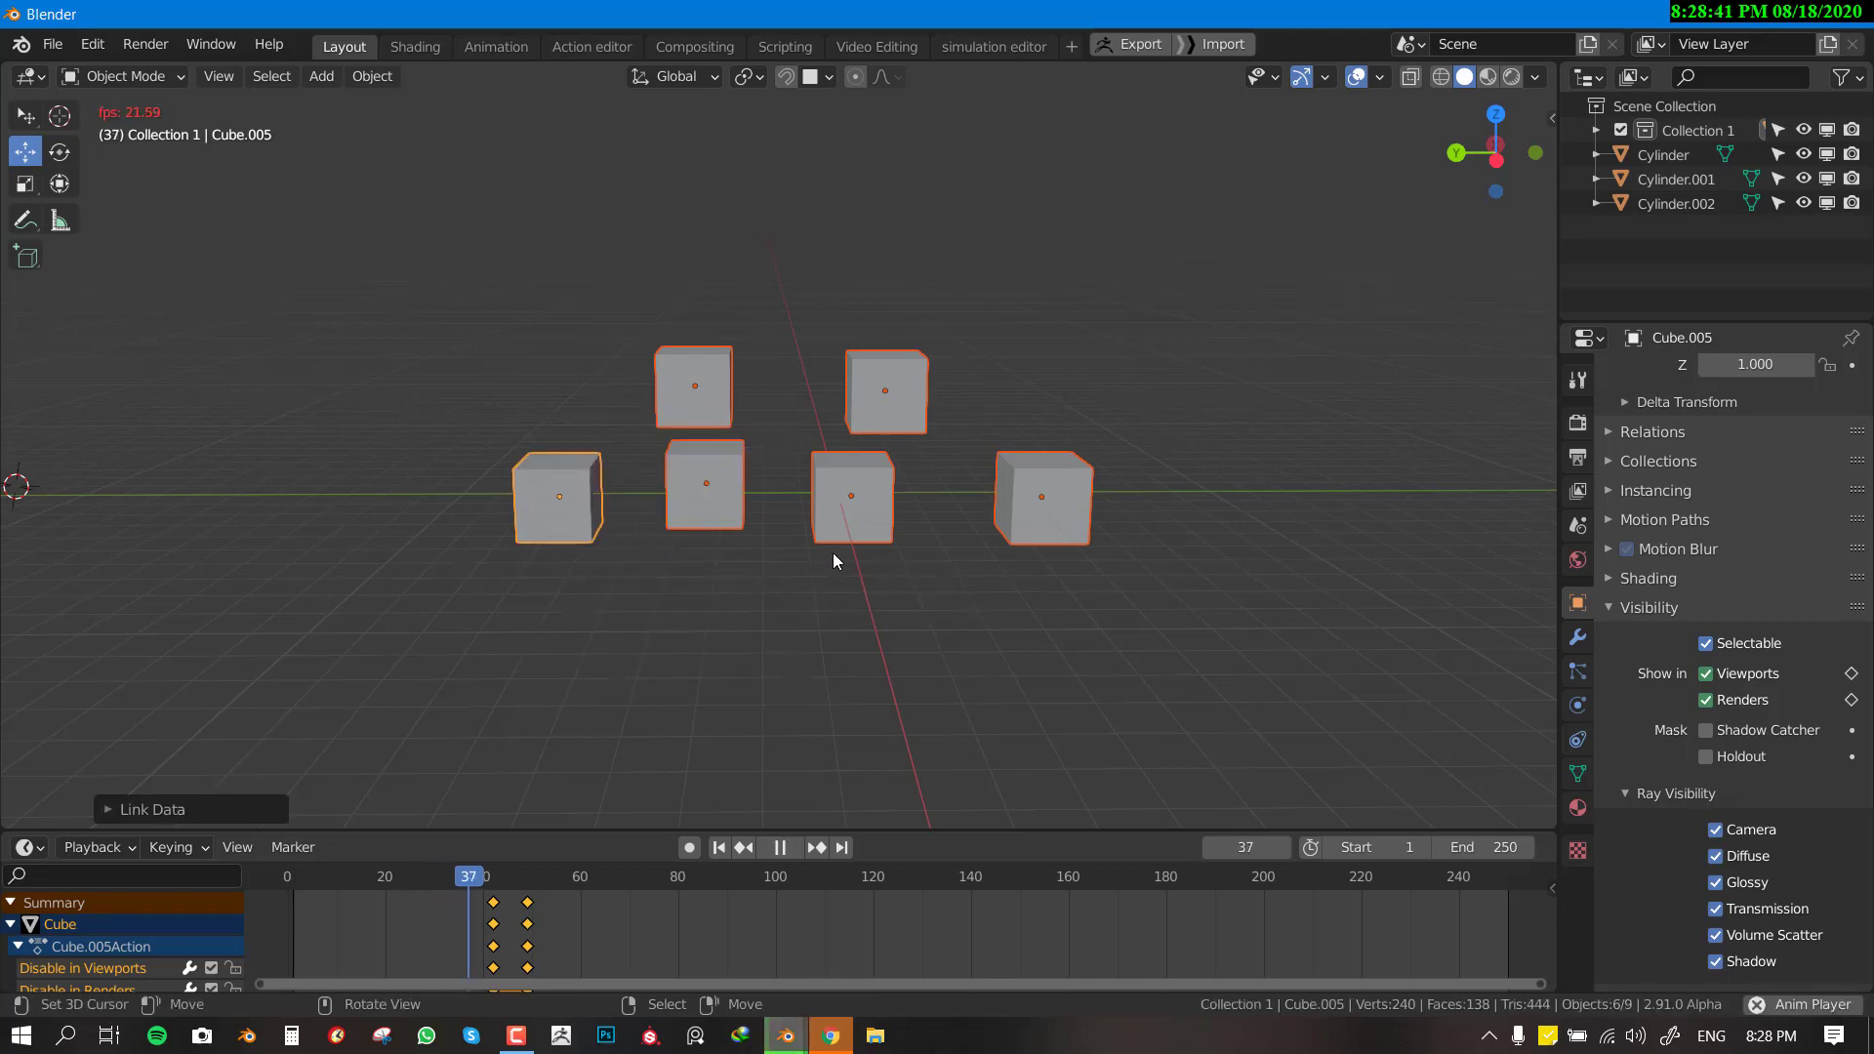
key("space")
key("KP_Divide")
middle_click_drag(787, 565, 712, 572)
key("ctrl+shift+space")
left_click_drag(441, 941, 390, 924)
Step: Shift the selected cubes' keyframes 3 frames earlier and stop playback at frame 16
left_click(613, 461)
left_click(716, 482)
middle_click_drag(876, 465, 706, 411)
left_click(469, 923)
key("g")
left_click(401, 934)
mouse_move(401, 934)
left_mouse_down()
mouse_move(284, 935)
mouse_move(400, 934)
left_mouse_up()
key("space")
left_click(586, 502)
middle_click_drag(805, 510, 769, 508)
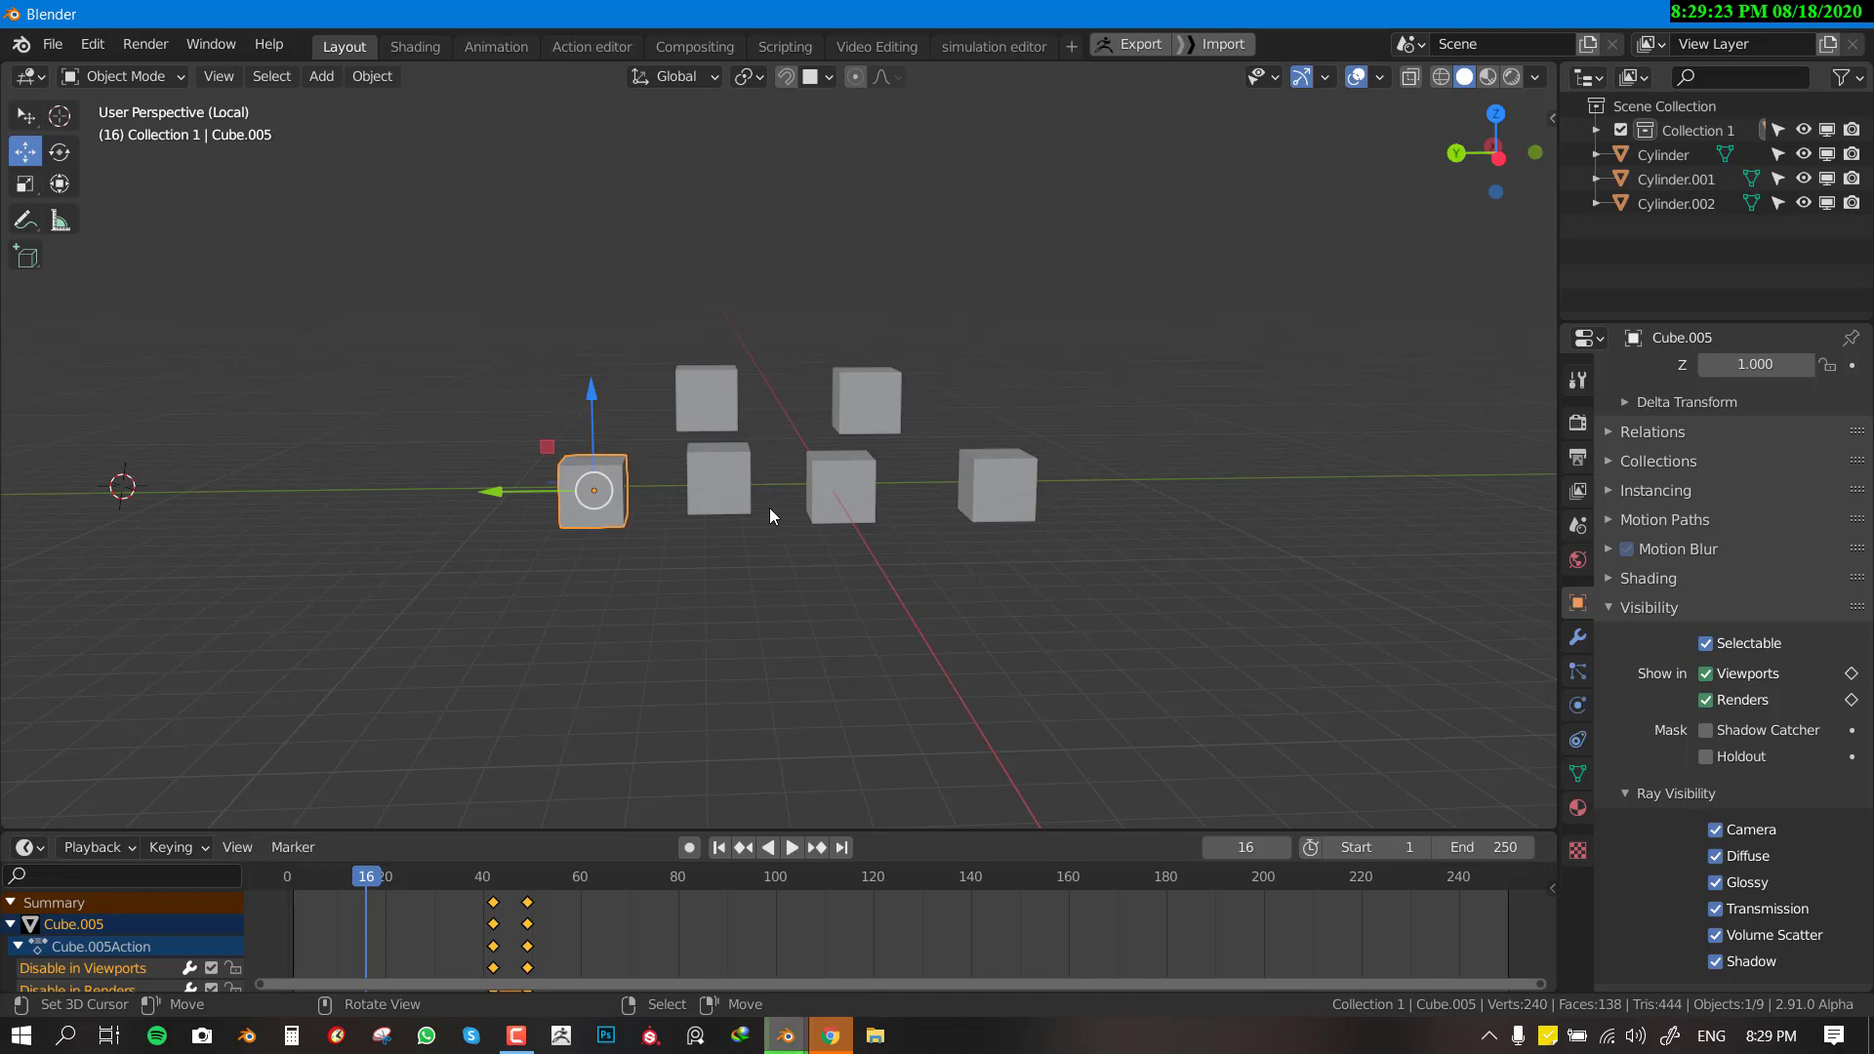